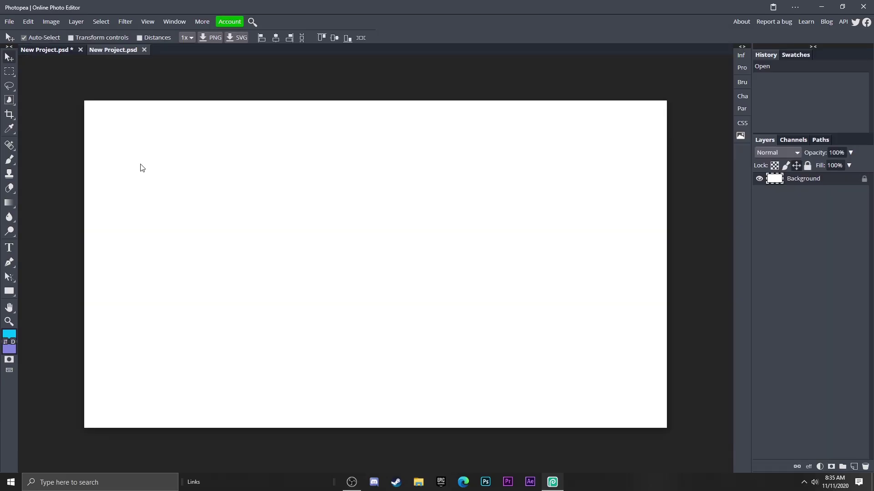
Type a large black letter T on the left side of the canvas and commit it.
click(9, 248)
click(152, 271)
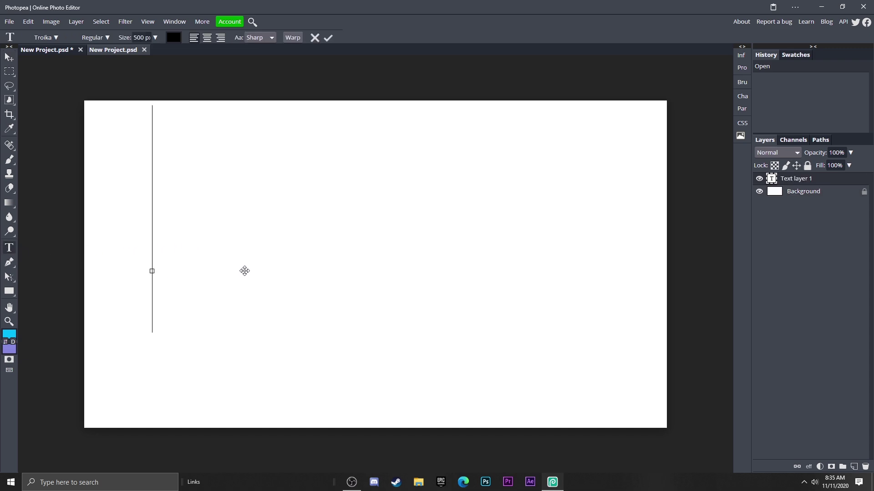
text(T)
key(ctrl+a)
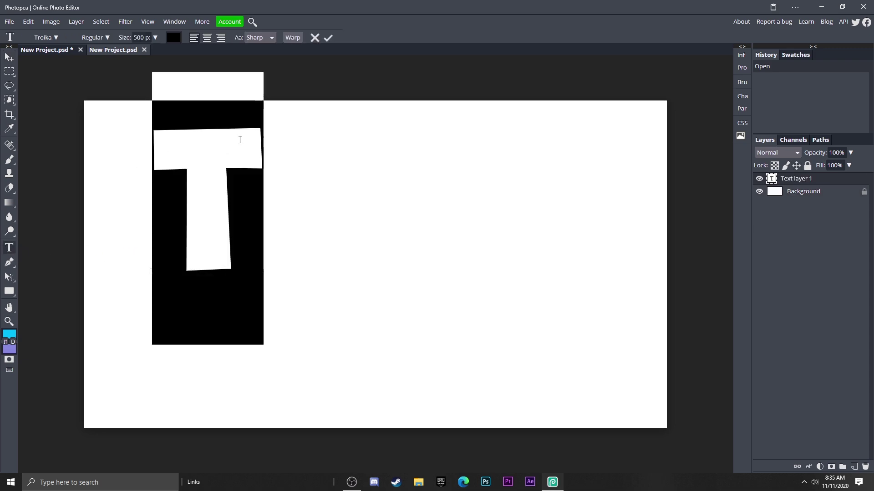
click(327, 37)
Move the T lower on the canvas and slightly to the right.
click(10, 57)
drag(180, 157, 183, 220)
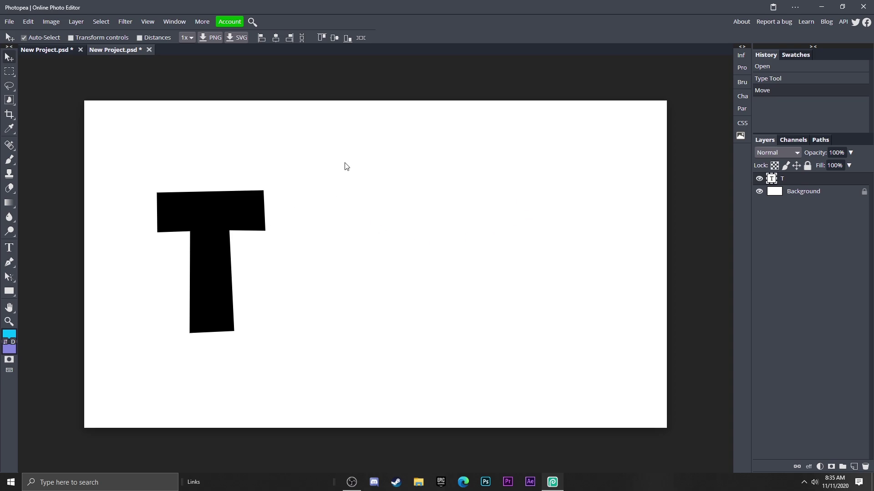
drag(218, 223, 237, 225)
Give the T a red Color Overlay and a dark red Normal-blend Drop Shadow.
double_click(834, 180)
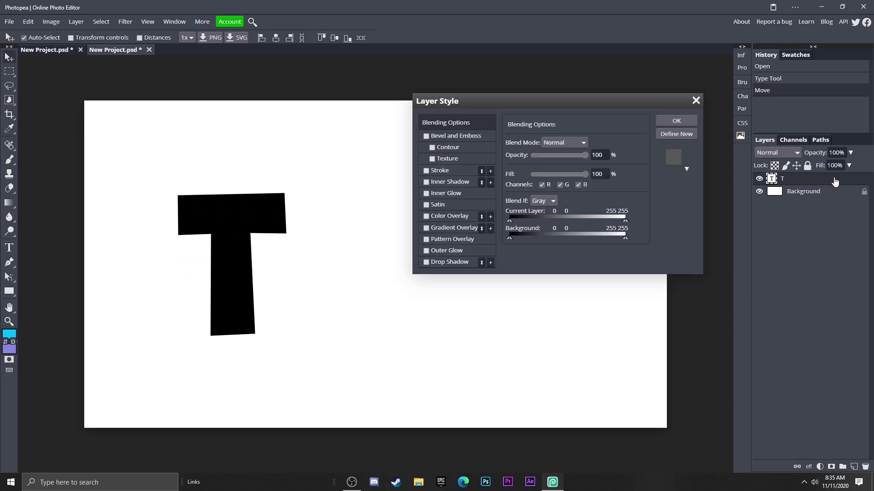
click(426, 217)
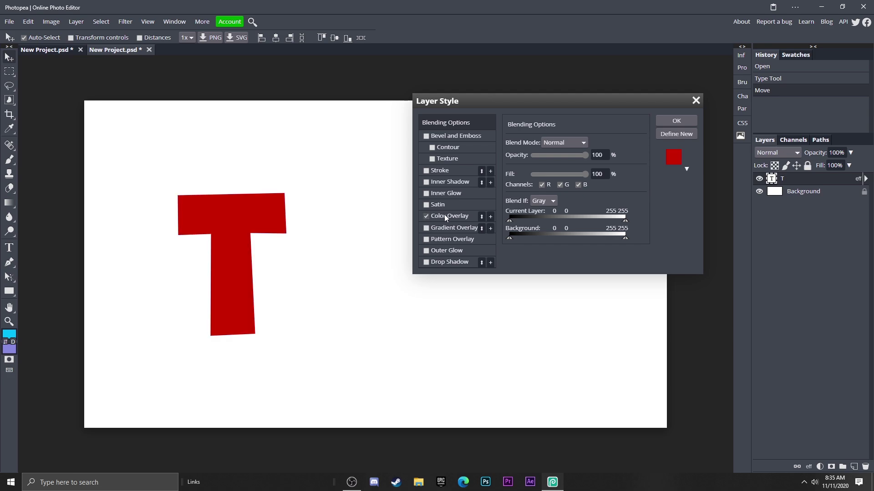
click(426, 262)
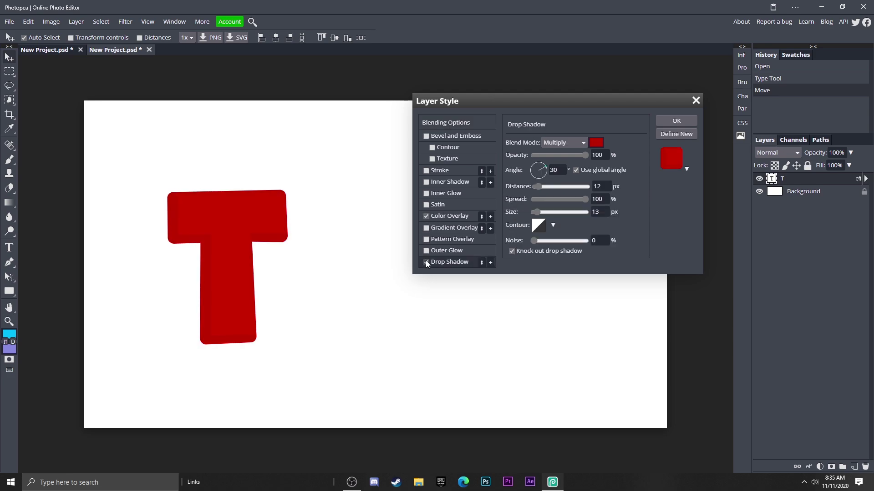
click(596, 143)
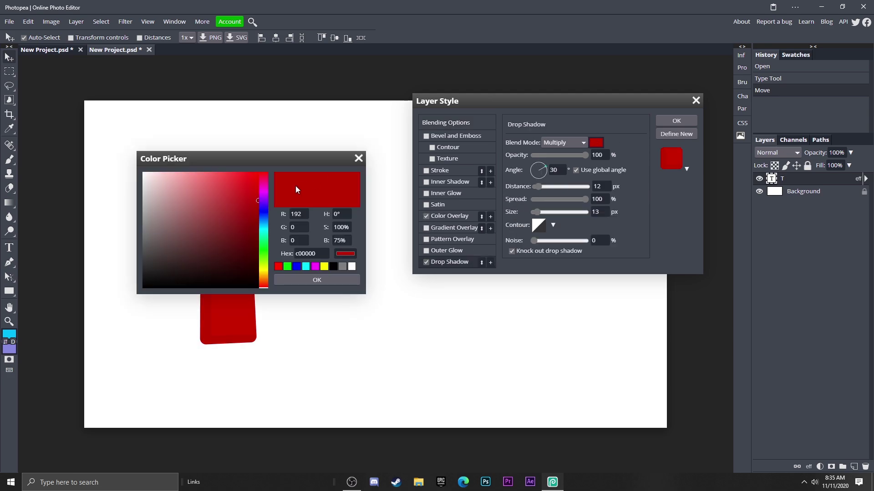
drag(258, 200, 257, 218)
click(257, 213)
click(316, 279)
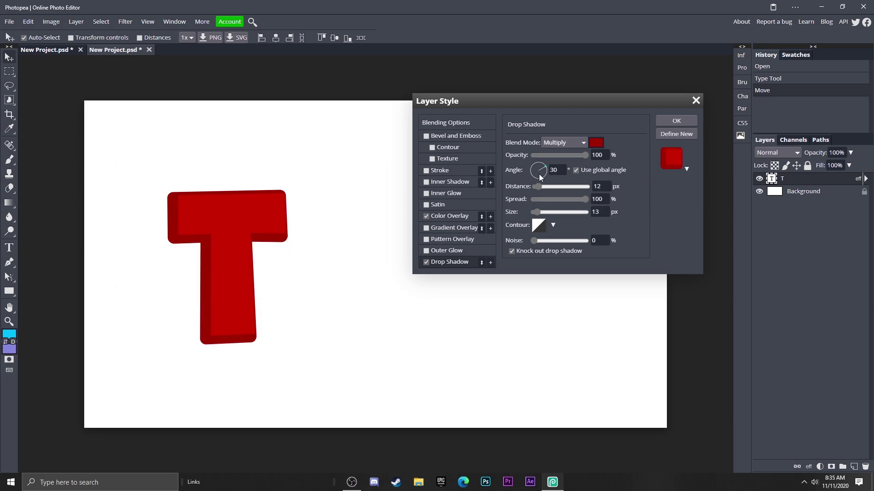
drag(585, 199, 606, 169)
click(564, 143)
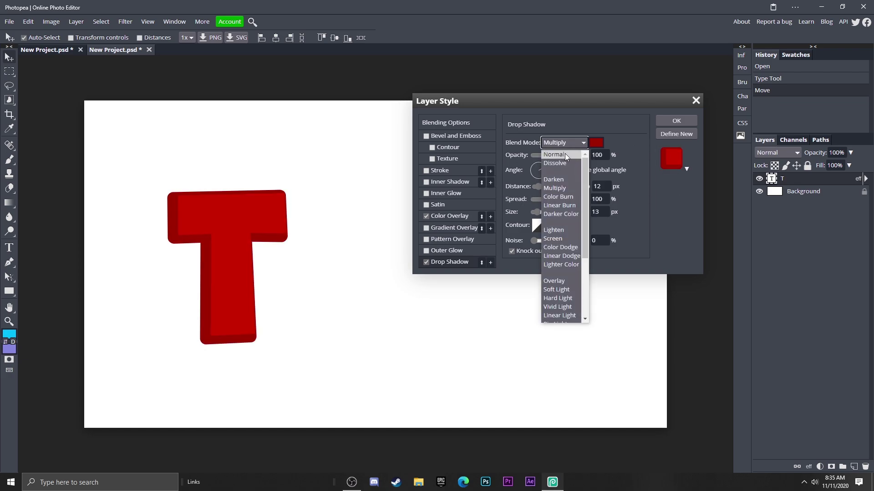
click(564, 155)
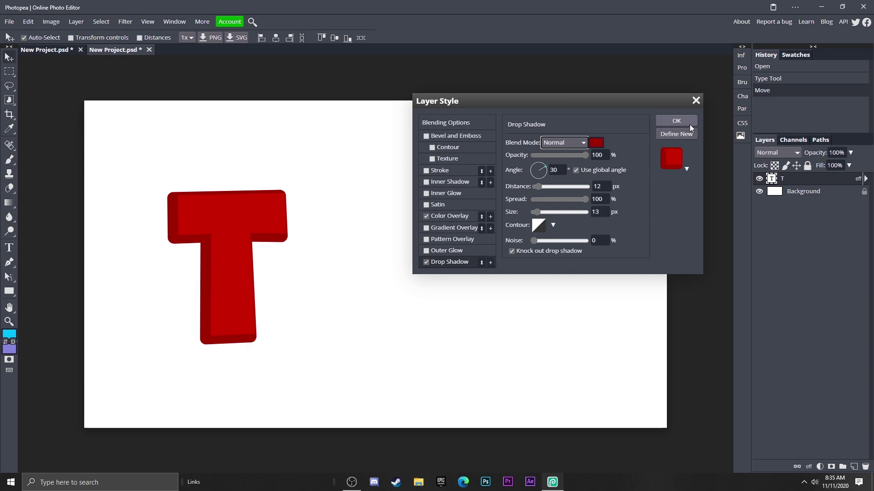
click(675, 120)
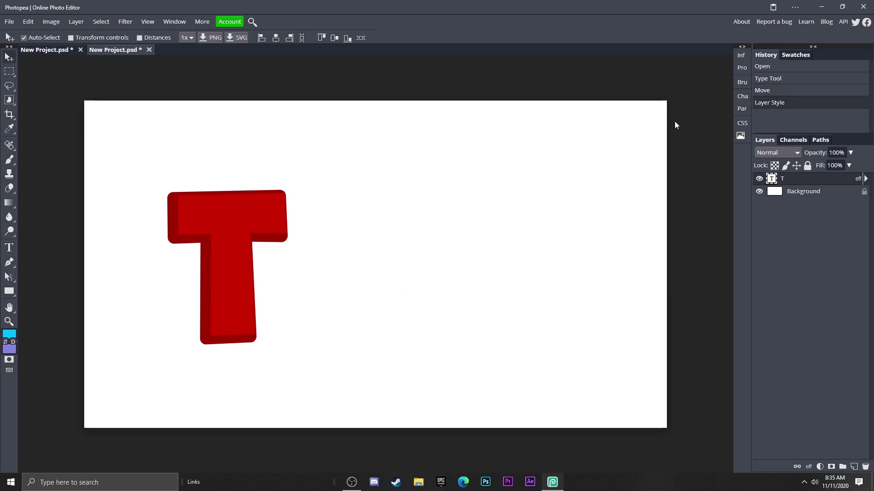
Brighten the T's overlay to pure red and deepen its drop shadow red.
double_click(824, 180)
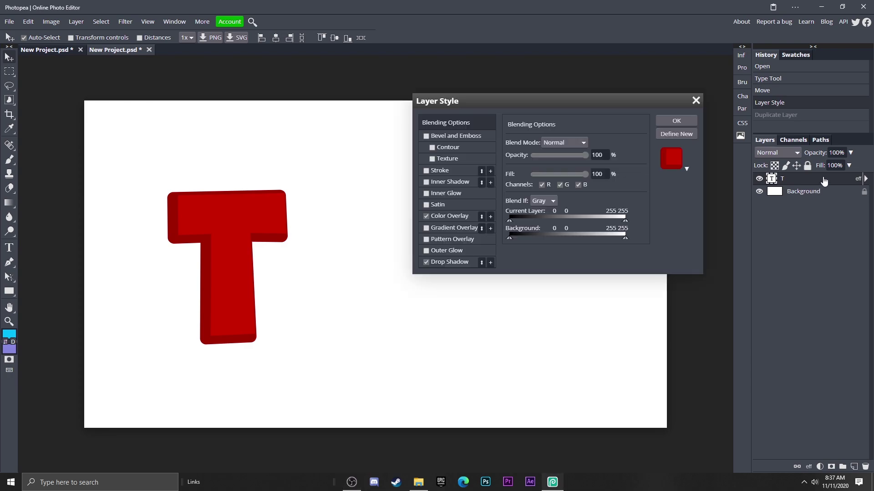
click(450, 216)
click(624, 155)
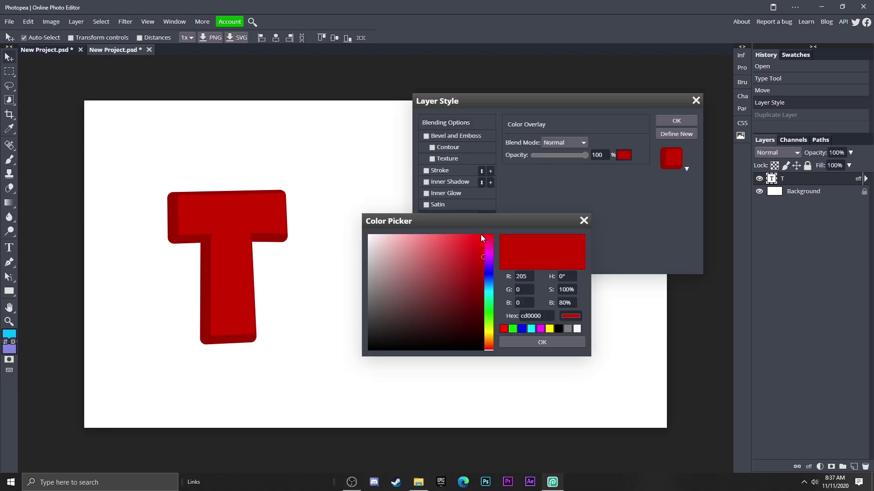
drag(476, 257, 486, 237)
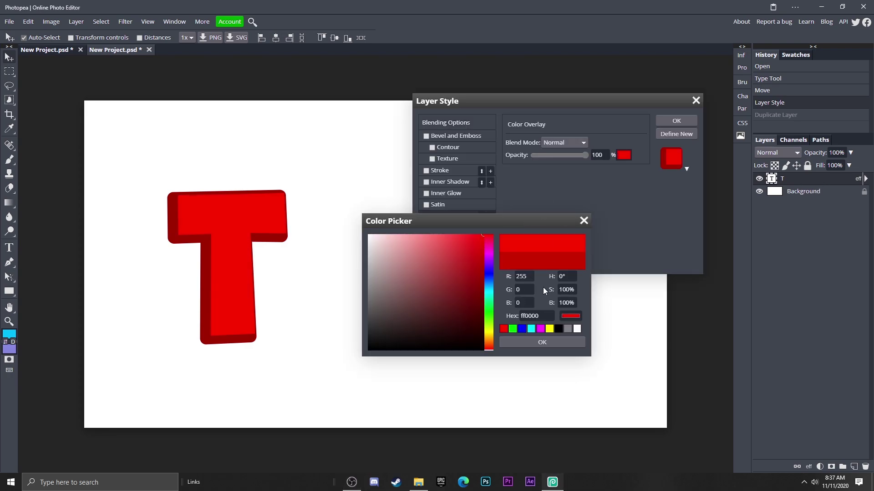
click(541, 342)
click(452, 261)
click(596, 143)
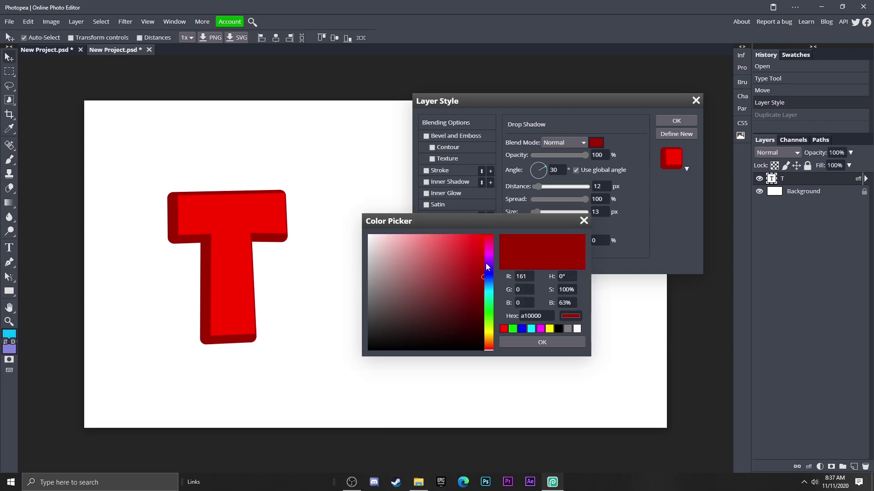
drag(485, 263, 512, 271)
click(540, 342)
click(450, 217)
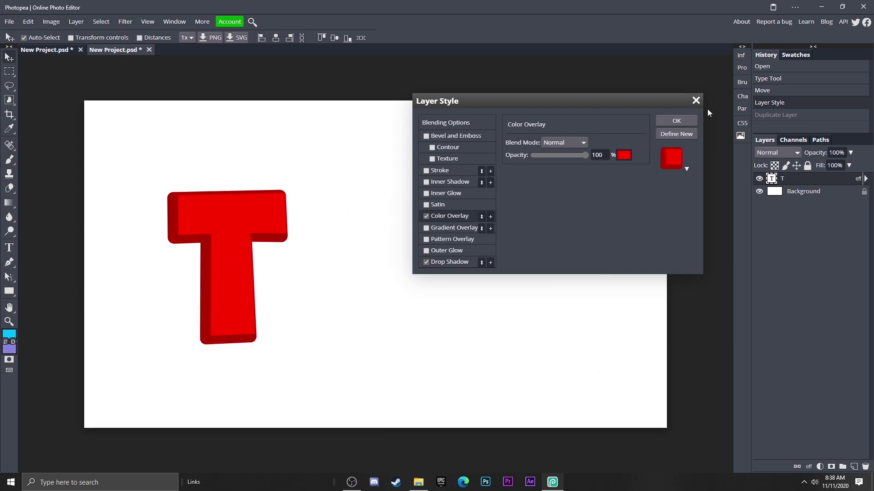
click(675, 120)
Duplicate the T, place the copy to its right as an E, and rotate it slightly.
key(ctrl+j)
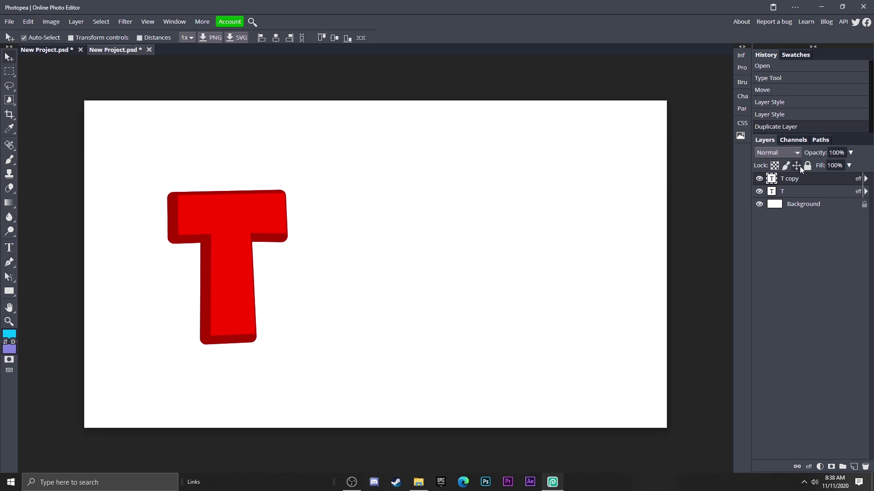
drag(249, 219, 372, 234)
double_click(372, 234)
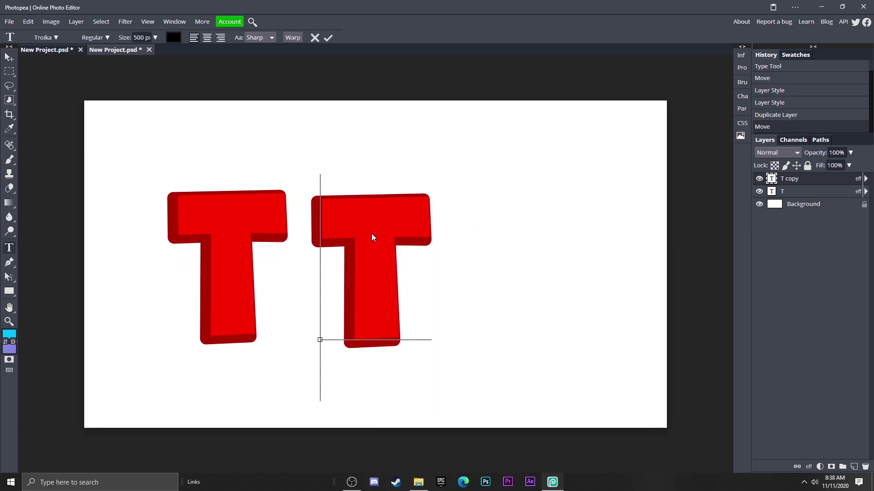
key(ctrl+a)
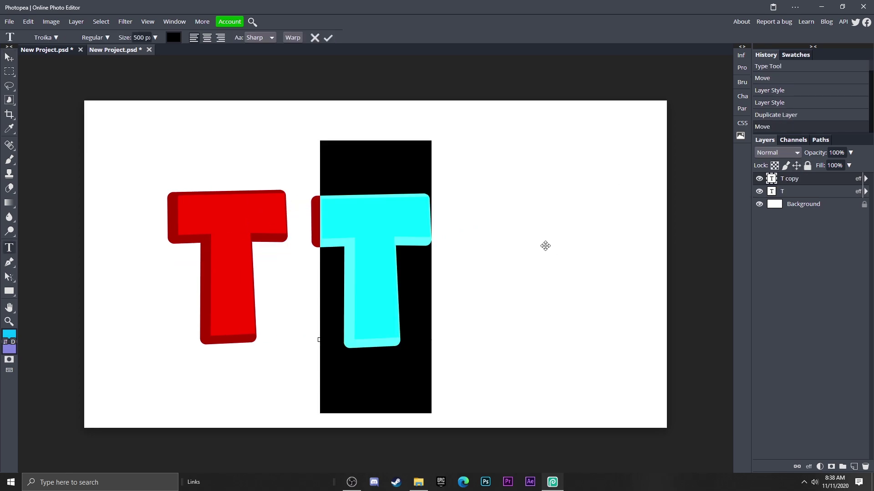
text(E)
click(328, 37)
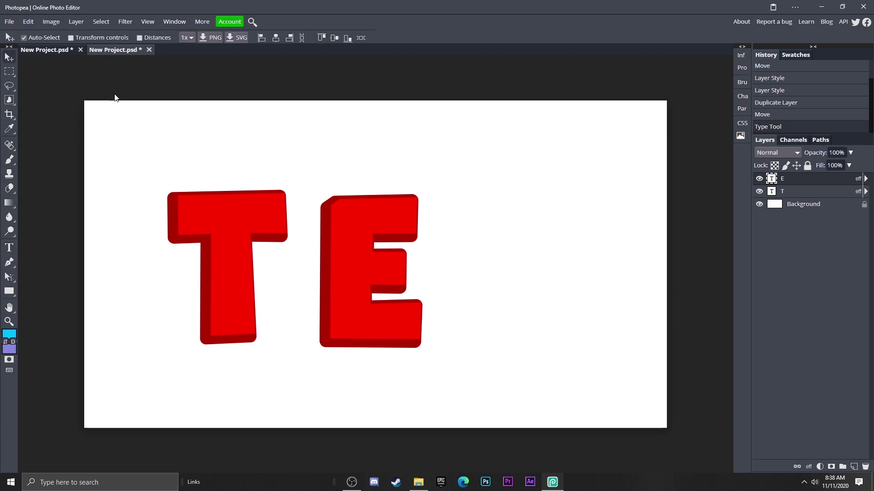
mouse_move(361, 274)
mouse_down()
mouse_move(346, 273)
mouse_move(354, 264)
mouse_up()
click(28, 21)
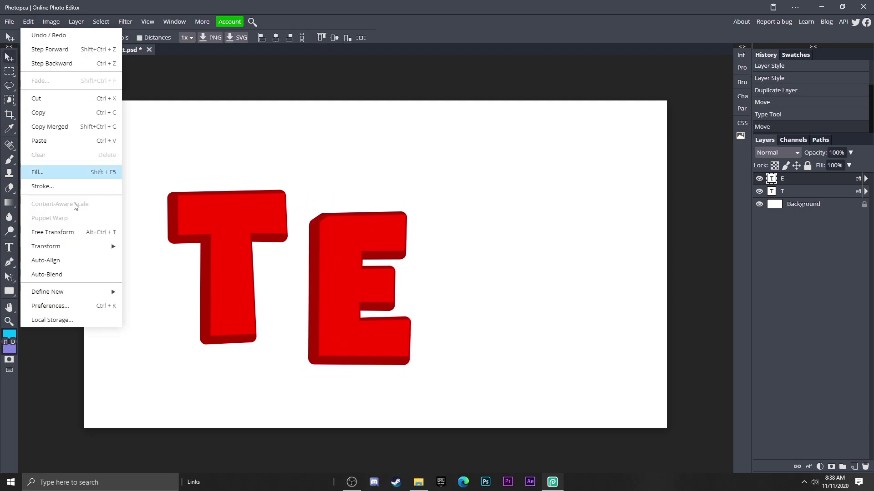
click(90, 232)
mouse_move(324, 203)
mouse_down()
mouse_move(416, 207)
mouse_move(393, 205)
mouse_up()
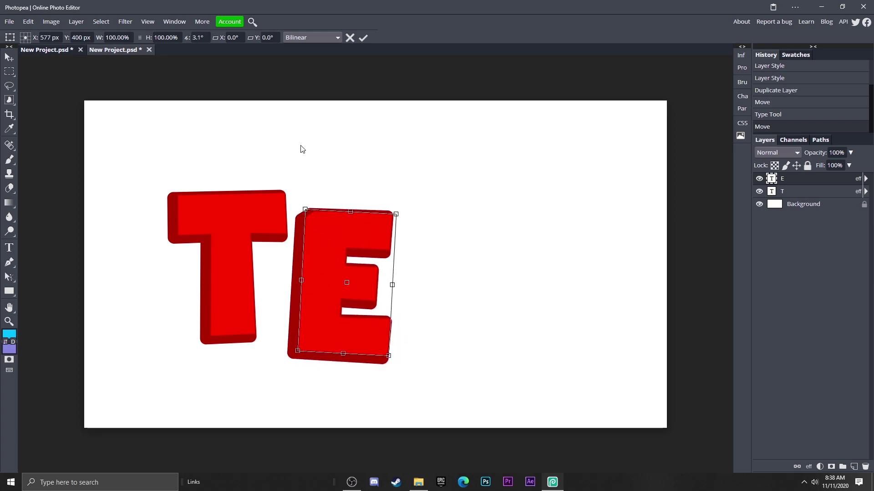
click(363, 38)
Duplicate the E, change the copy to X beside it, and tilt it about -4°.
key(ctrl+j)
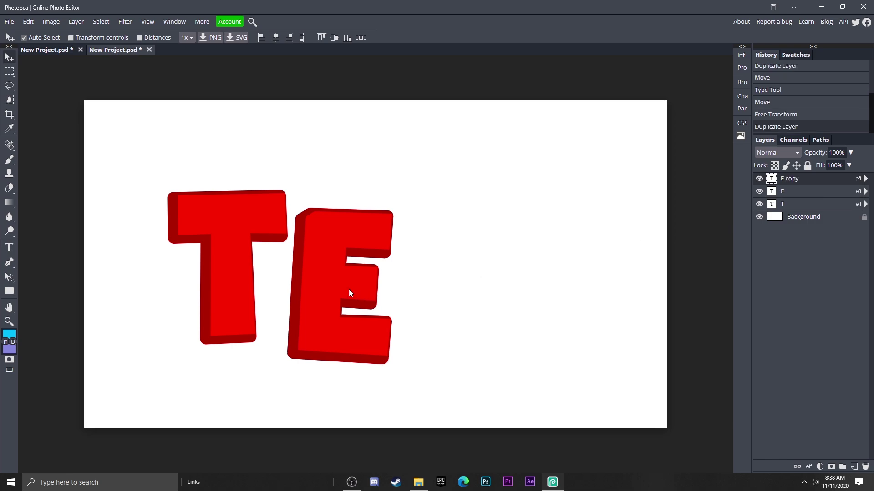
mouse_move(349, 293)
mouse_down()
mouse_move(462, 273)
mouse_move(430, 272)
mouse_up()
double_click(463, 272)
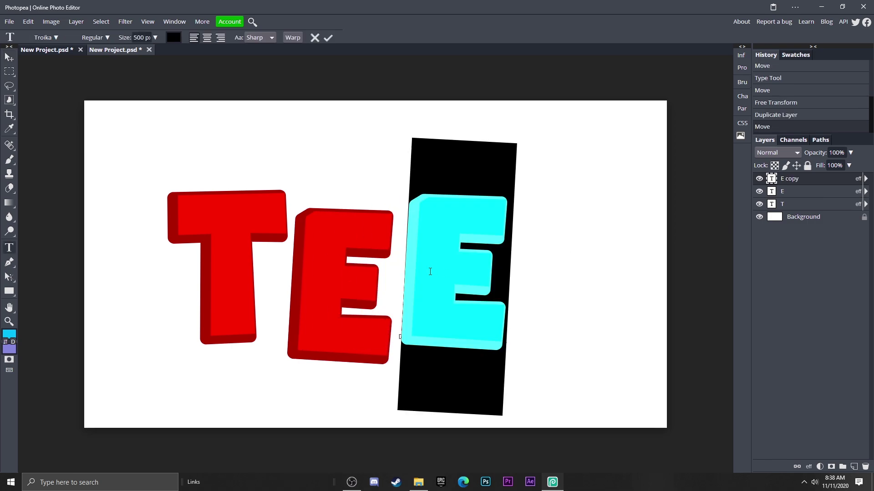
text(X)
click(328, 37)
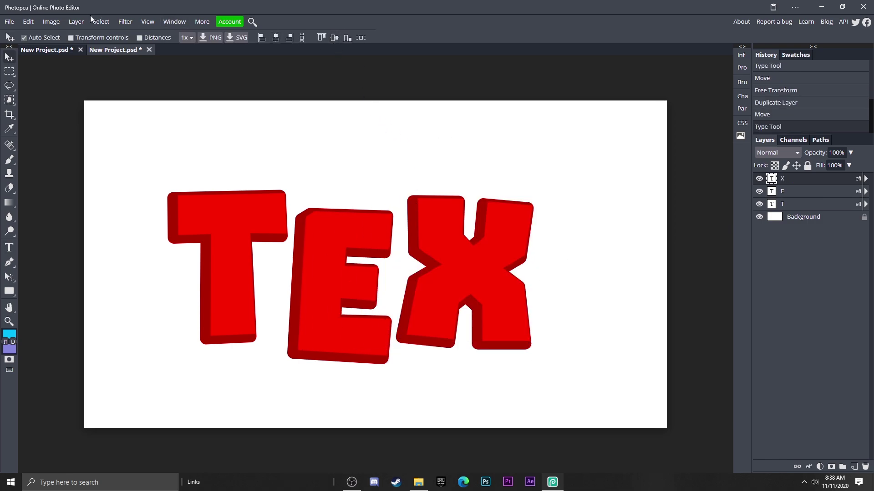
click(28, 22)
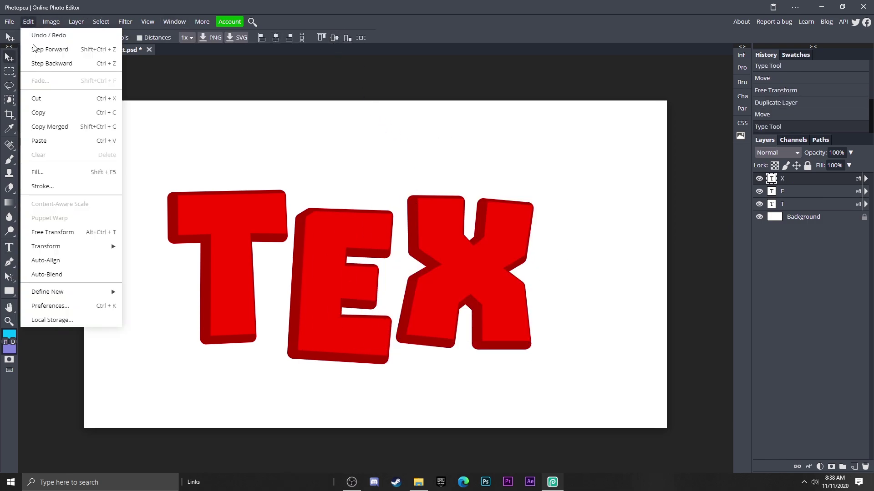
click(43, 232)
drag(526, 189, 494, 210)
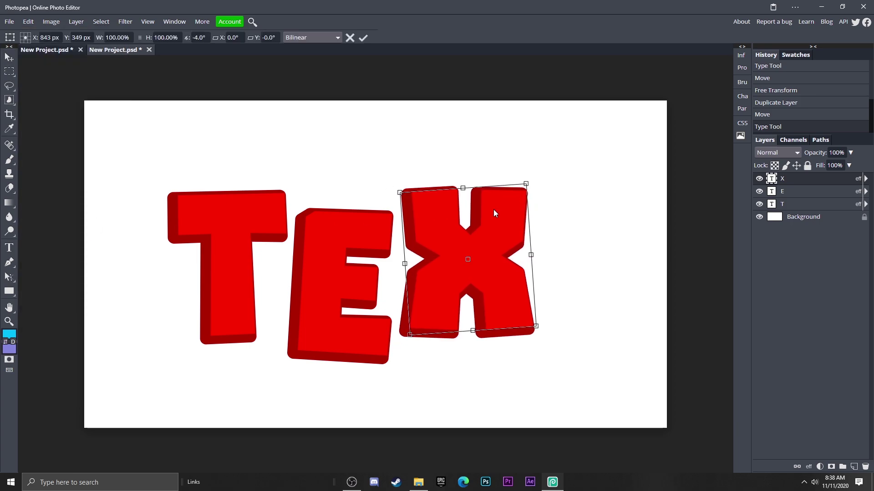
click(365, 37)
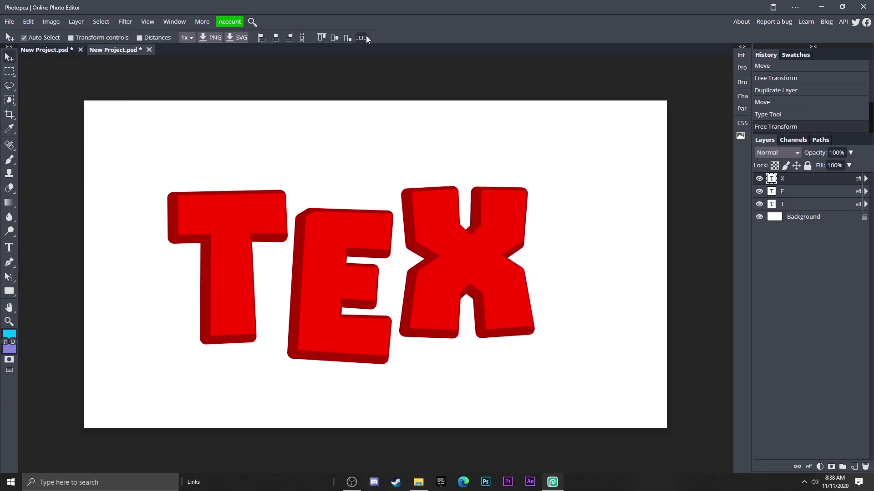
Duplicate the first T, place it after the X, and shift E, X and final T left.
click(772, 205)
key(ctrl+j)
drag(290, 229, 602, 229)
drag(226, 267, 190, 270)
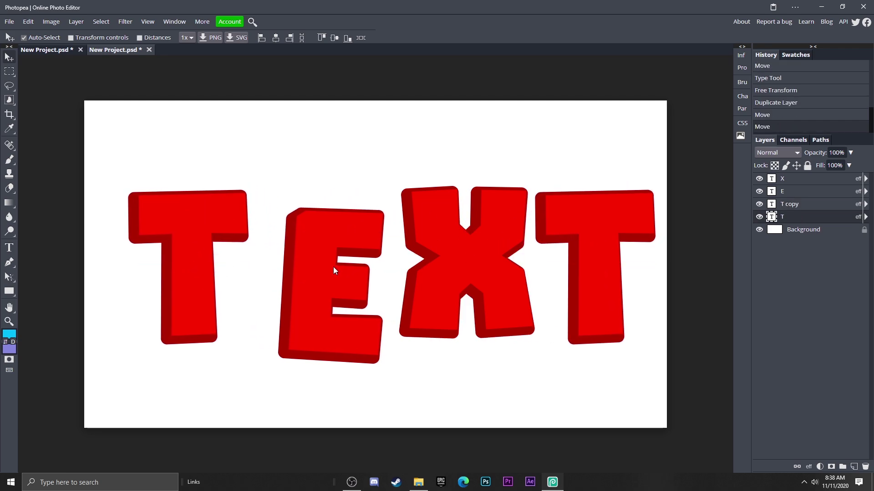
drag(343, 266, 315, 267)
drag(452, 260, 427, 259)
drag(583, 251, 558, 250)
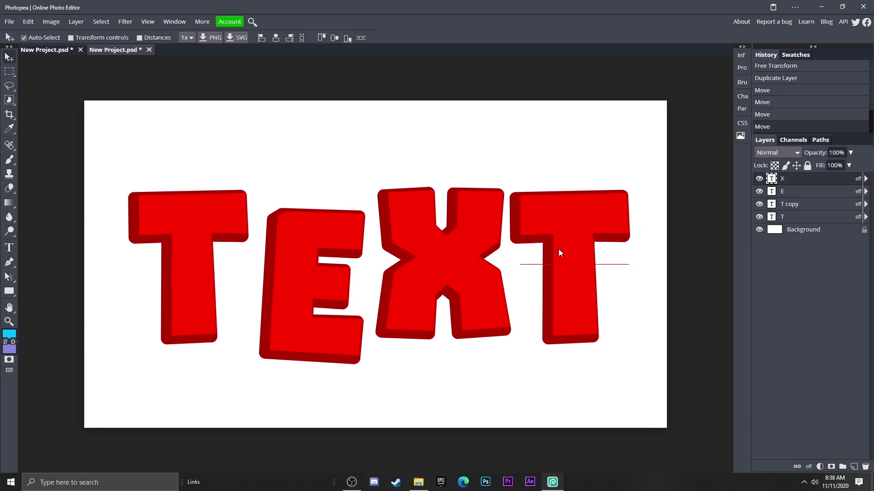
Rotate the final T about -5° with Free Transform.
double_click(576, 252)
click(28, 21)
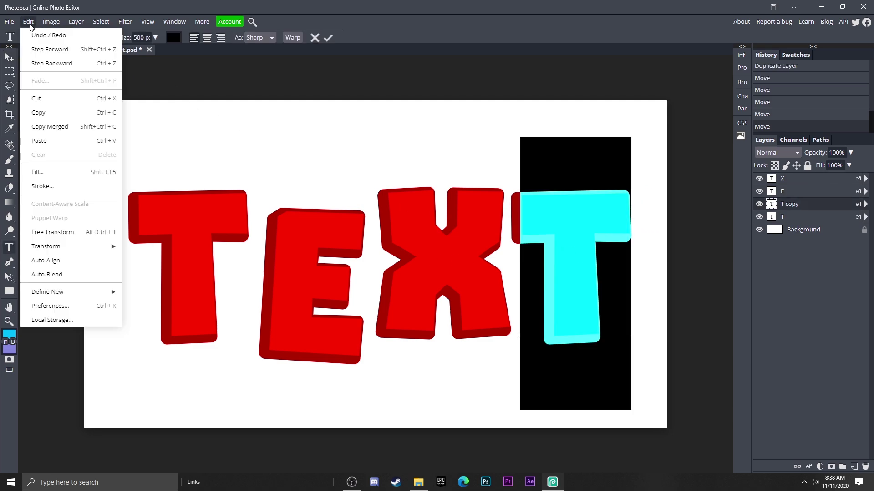
click(91, 233)
drag(632, 182, 611, 202)
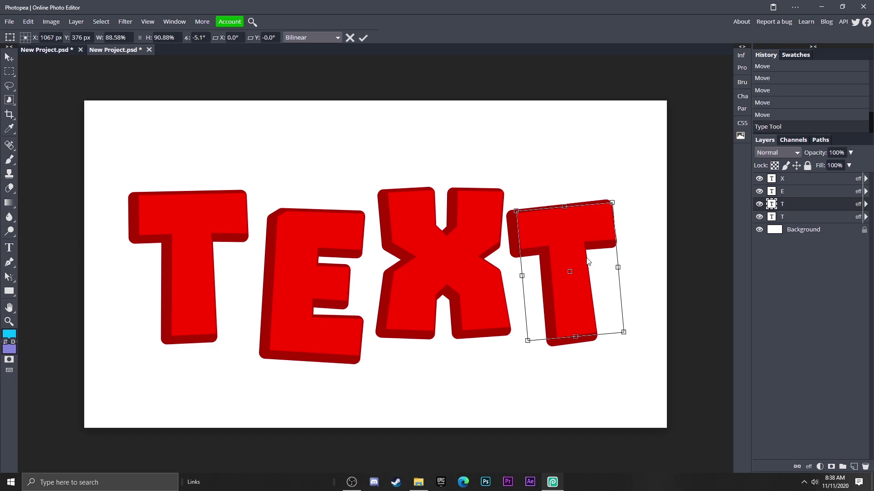
click(363, 38)
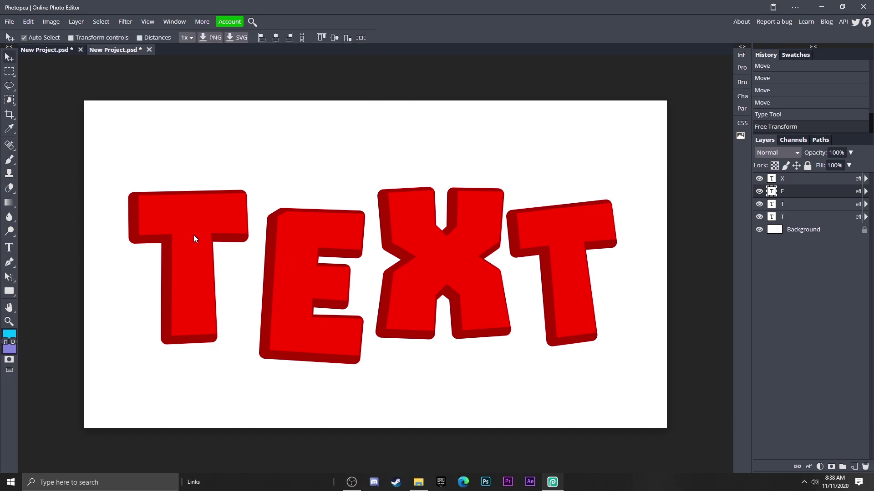
Shrink the E slightly and move it left and down, then shift the first T right onto it.
double_click(216, 213)
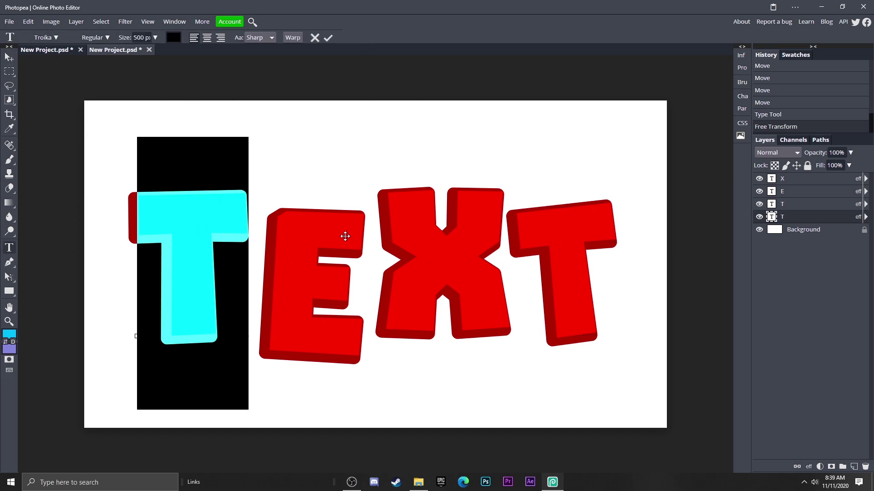
click(327, 38)
double_click(306, 240)
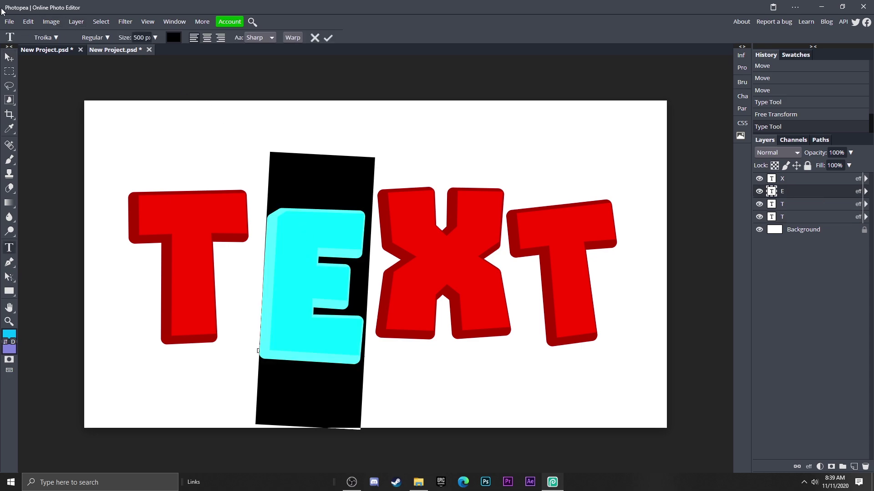
click(28, 21)
click(54, 231)
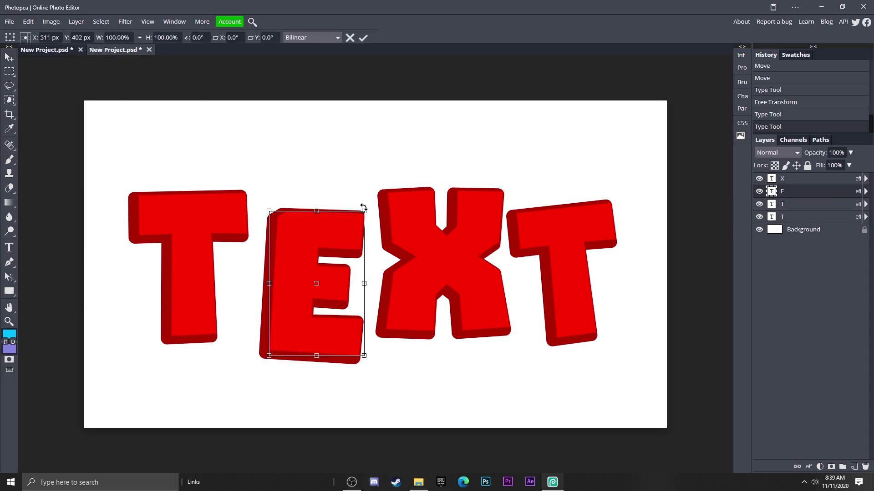
mouse_move(363, 209)
mouse_down()
mouse_move(350, 237)
mouse_move(325, 245)
mouse_move(359, 215)
mouse_up()
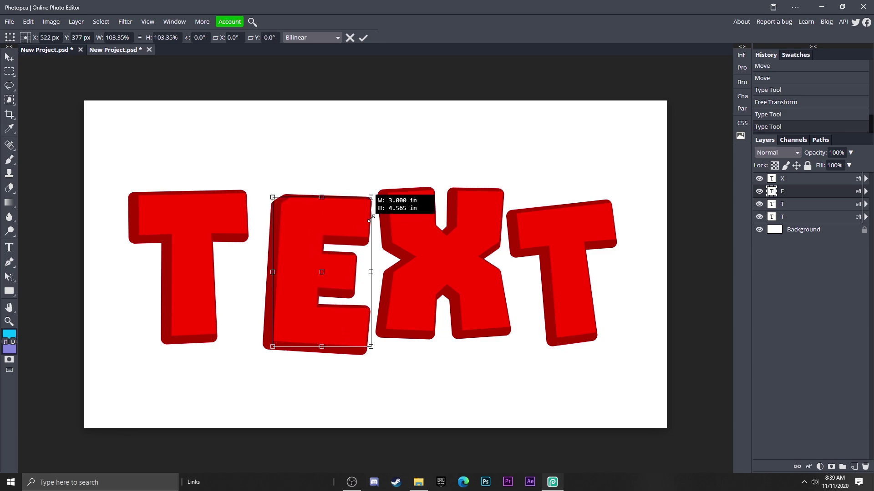
drag(334, 250, 328, 261)
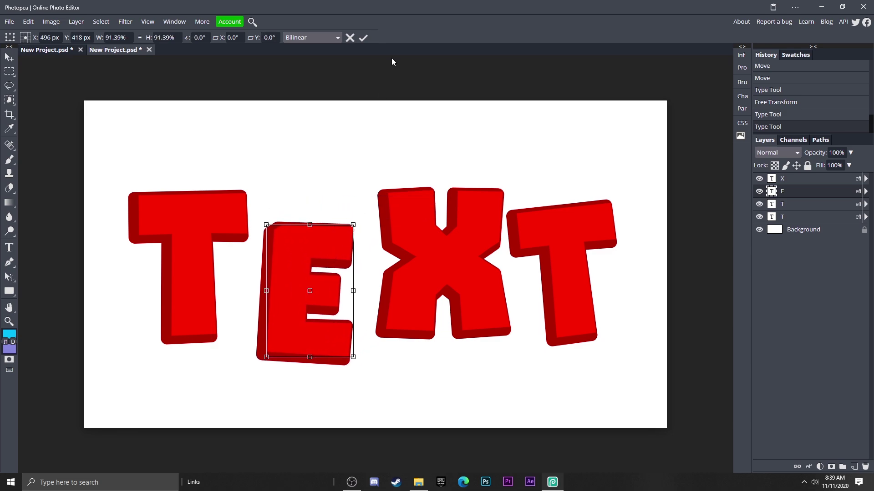
click(363, 37)
mouse_move(200, 236)
mouse_down()
mouse_move(217, 234)
mouse_move(227, 216)
mouse_move(218, 241)
mouse_up()
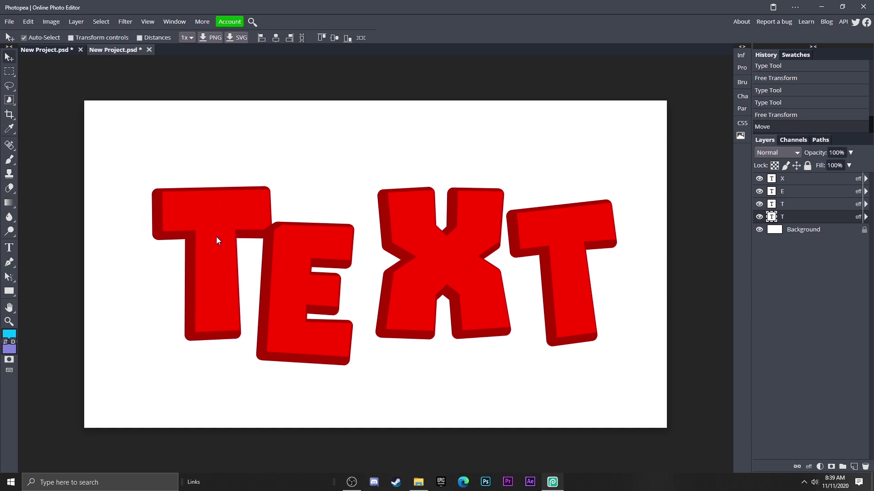
Drag the X left onto the E and the final T onto the X, then select the letter layers.
drag(430, 244, 405, 247)
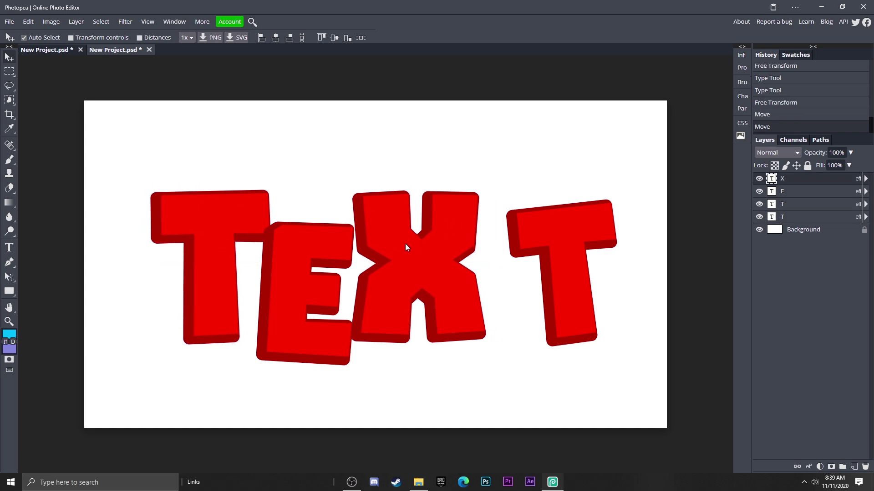
drag(555, 248, 526, 248)
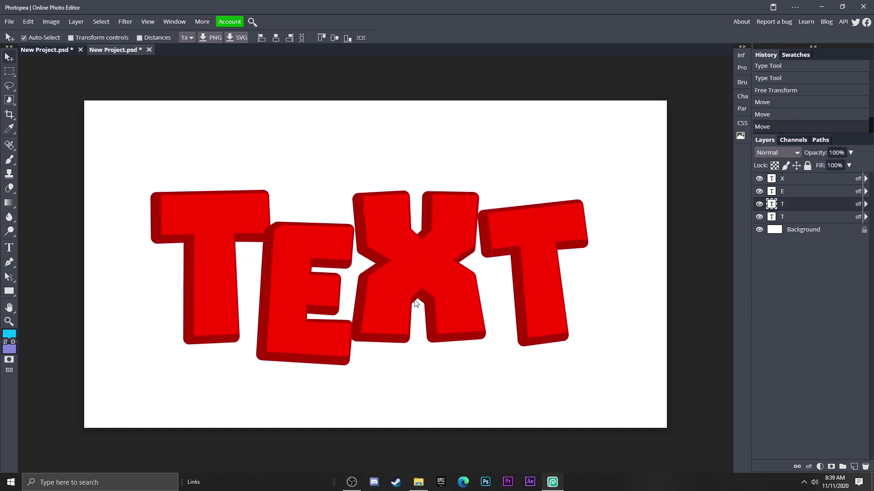
click(793, 180)
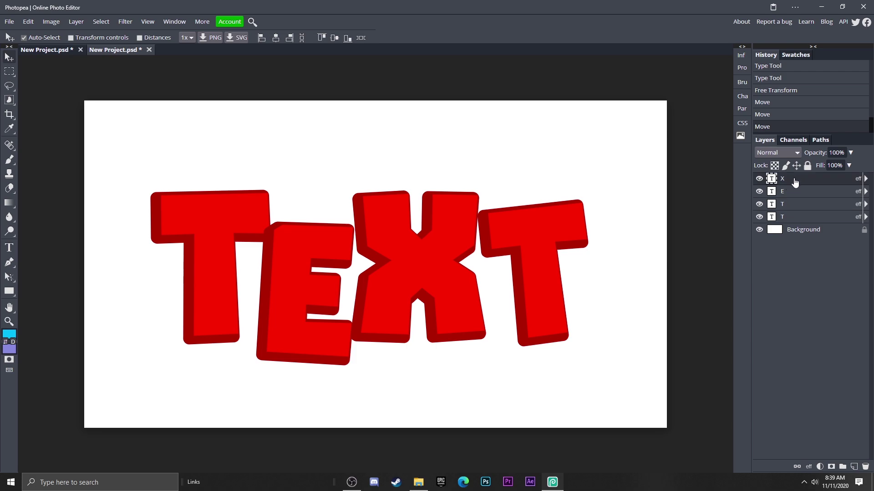
shift+click(792, 220)
click(785, 179)
Merge the four selected letter layers into one TEXT layer and nudge it up and down.
shift+click(790, 220)
right_click(805, 194)
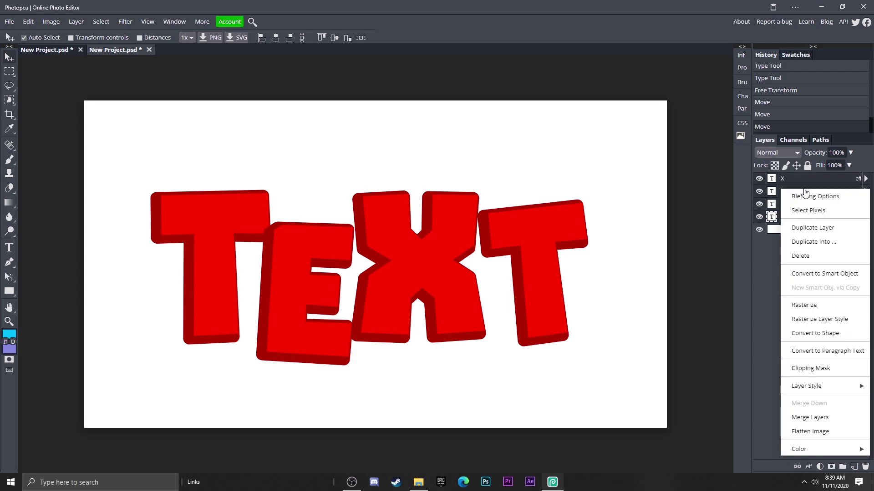
click(808, 418)
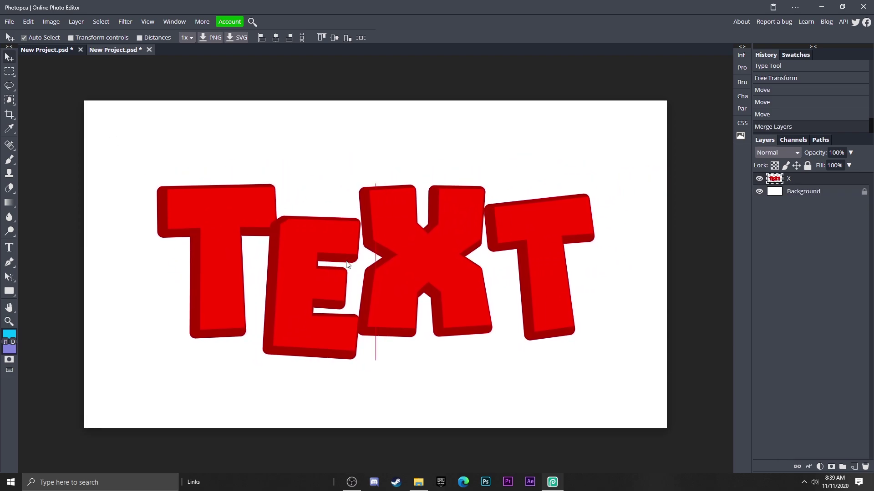
drag(346, 264, 346, 257)
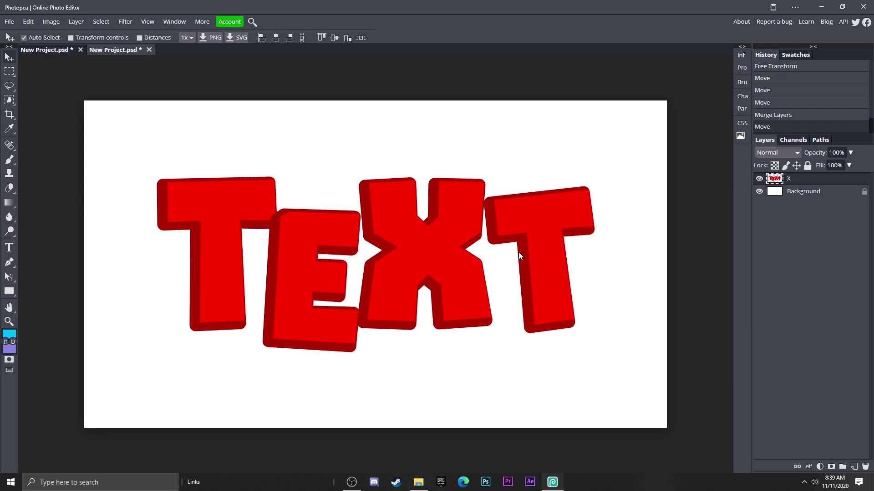
drag(417, 252, 417, 264)
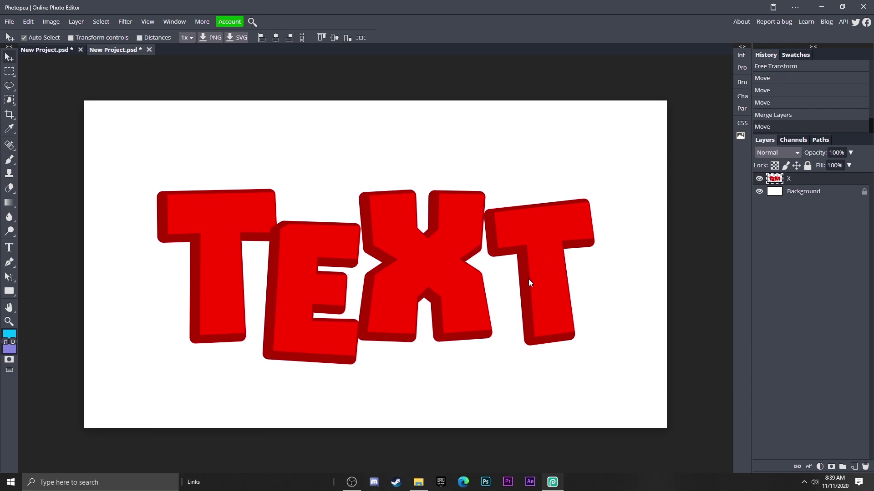